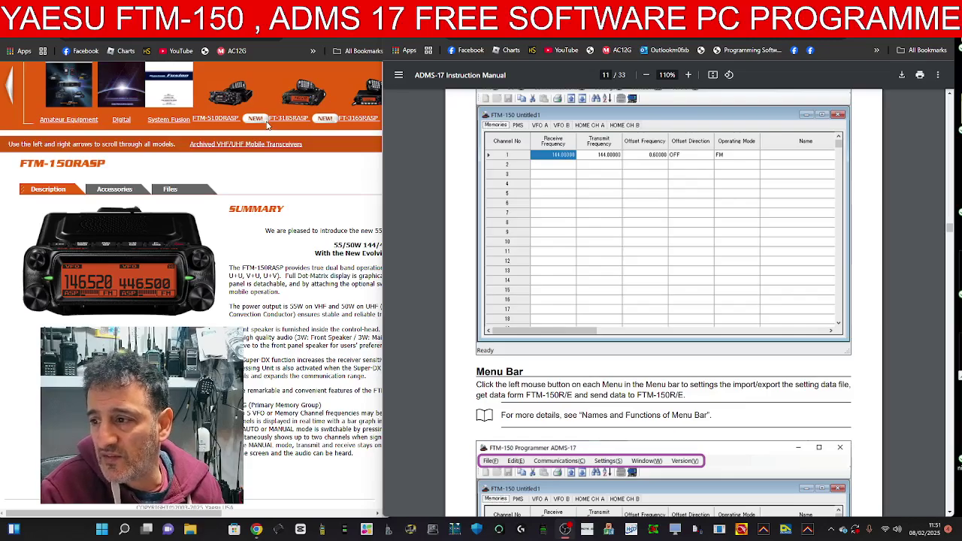
Step: Review the ADMS-17 manual's sections on the Menu Bar, TAB Menu Bar and Set mode screen
scroll(807, 237, down, 3)
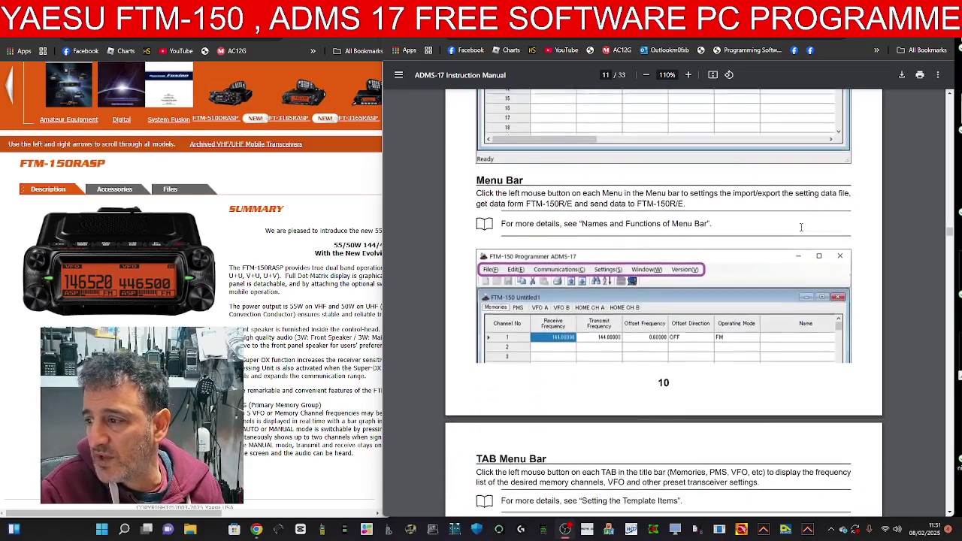
scroll(801, 234, up, 3)
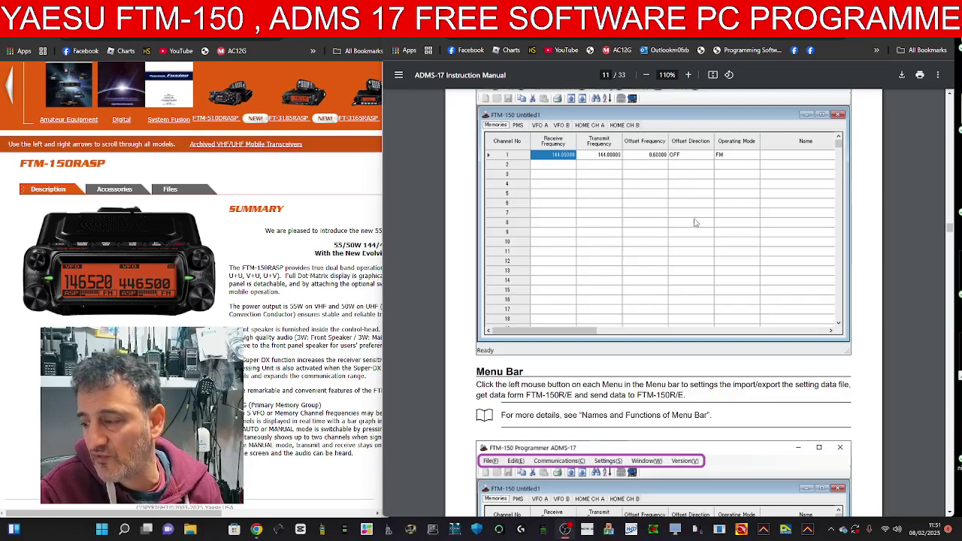
scroll(695, 219, down, 10)
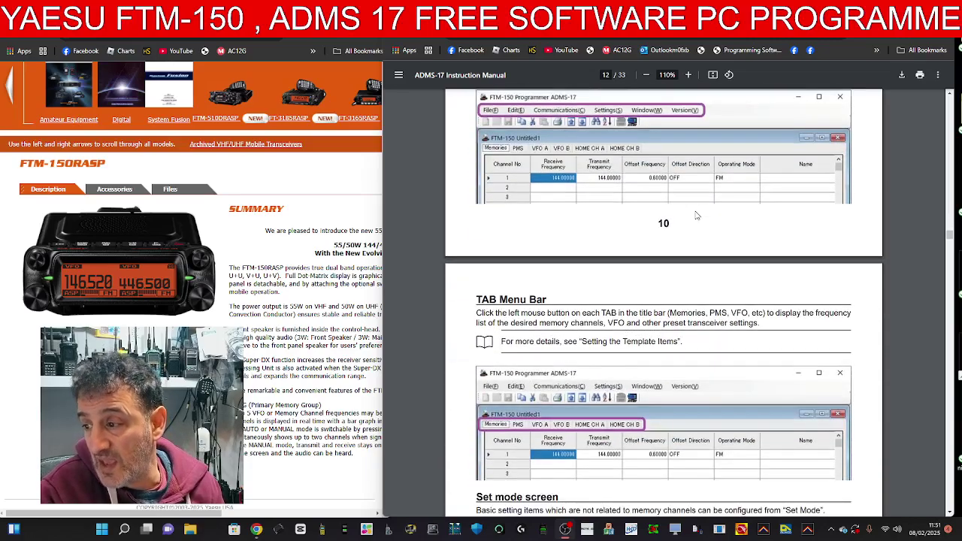
scroll(695, 214, up, 2)
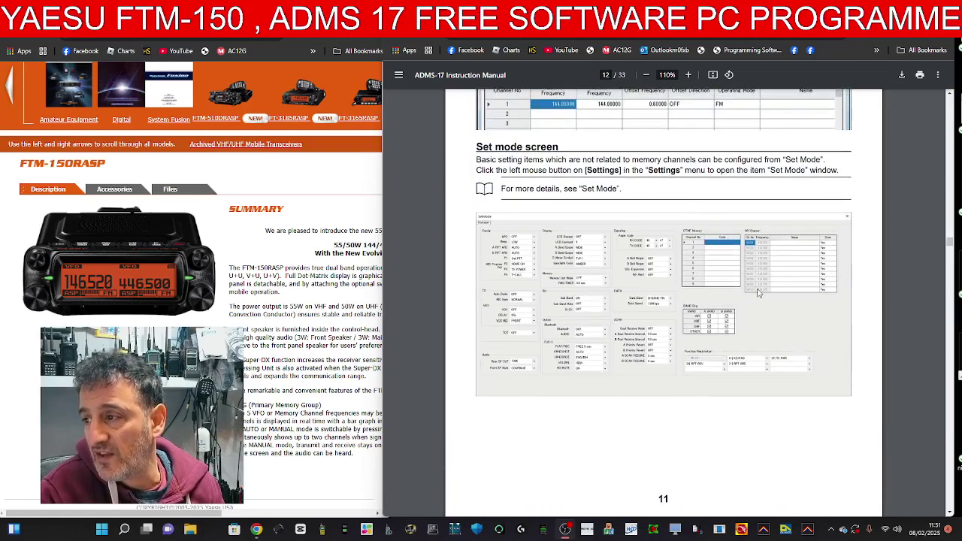
scroll(758, 293, up, 4)
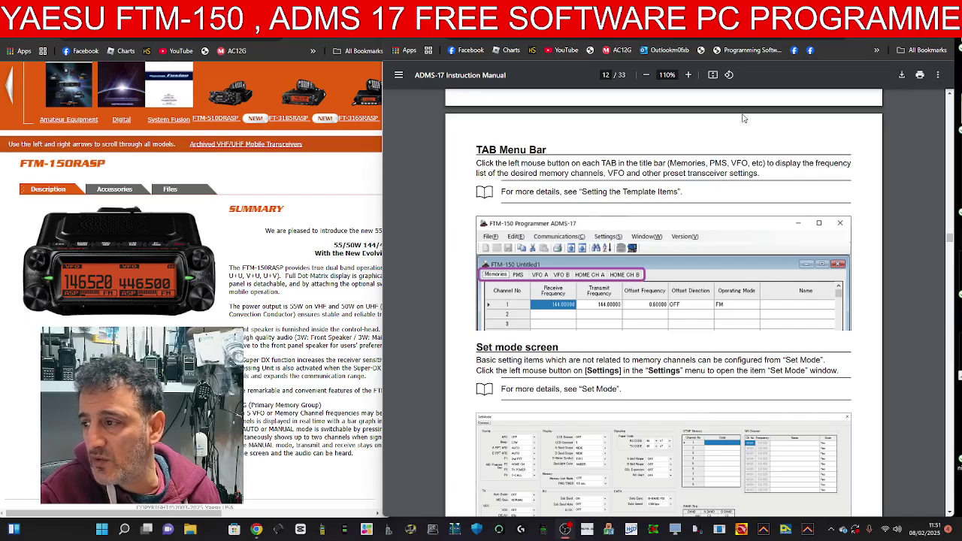
Step: Download FTM-150R/E Programming Software ADMS-17 from the FTM-150RASP files and open the downloaded archive
click(176, 191)
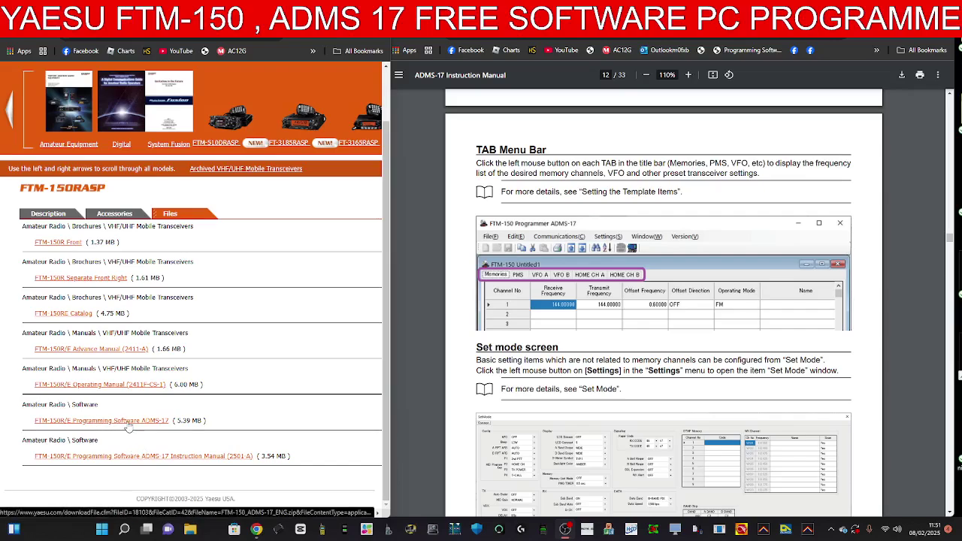
click(133, 417)
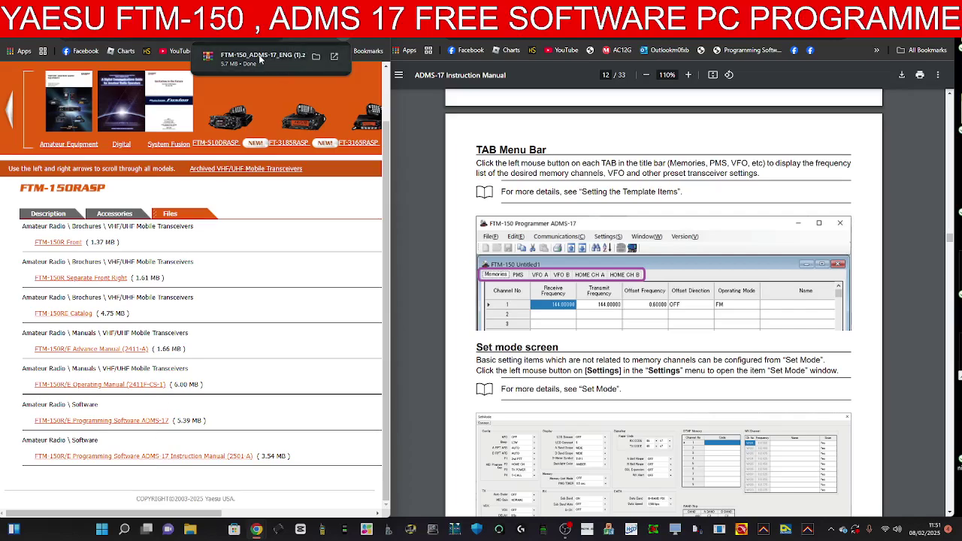
click(256, 62)
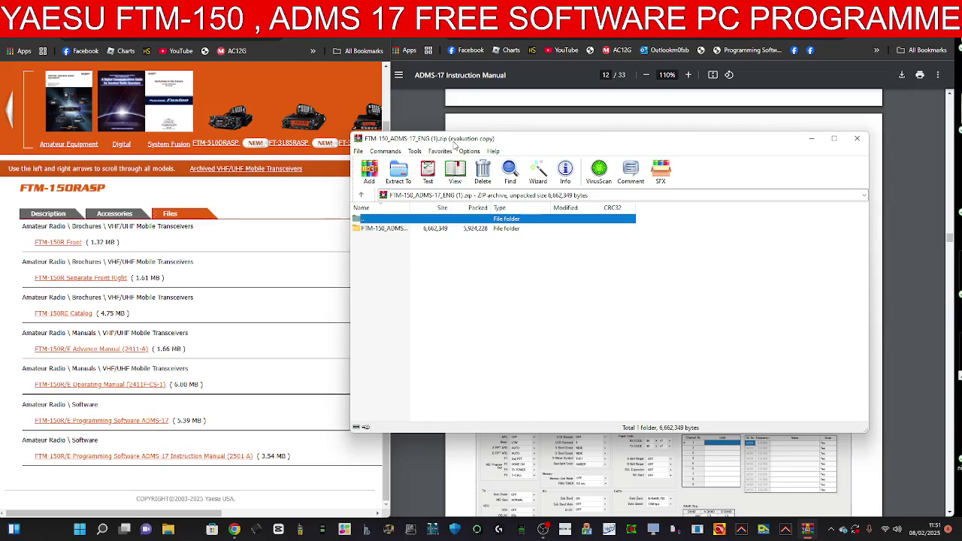
Step: Dismiss the WinRAR purchase notice and launch the ADMS-17 installer from inside the archive's folder
drag(454, 138, 211, 155)
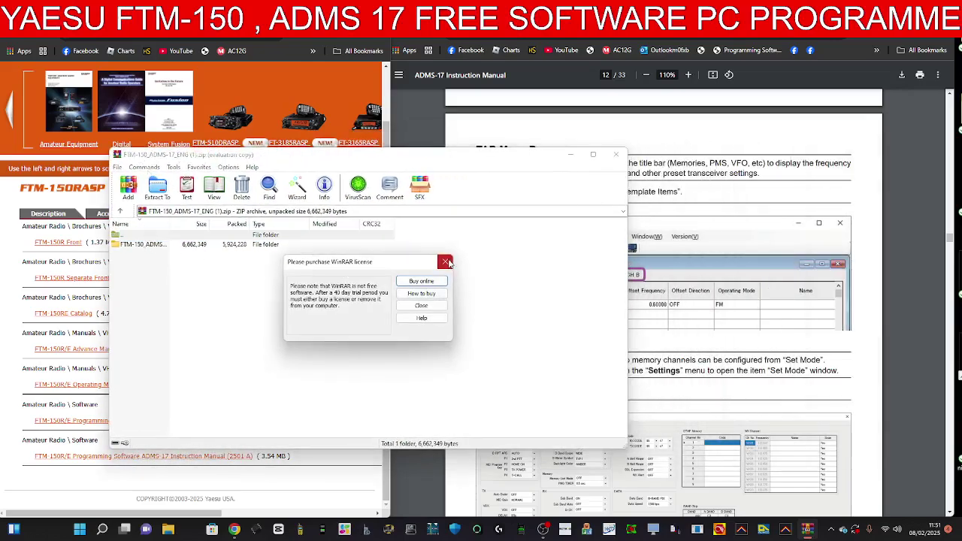
click(453, 258)
drag(456, 140, 161, 151)
click(87, 240)
double_click(88, 240)
click(85, 240)
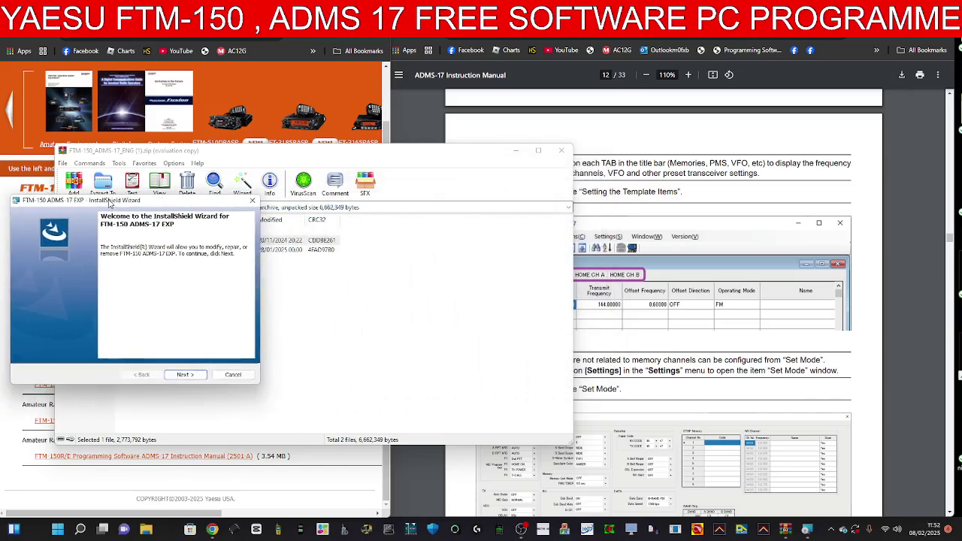
Step: Cancel the FTM-150 ADMS-17 EXP installation in its setup wizard
drag(109, 204, 116, 204)
click(251, 376)
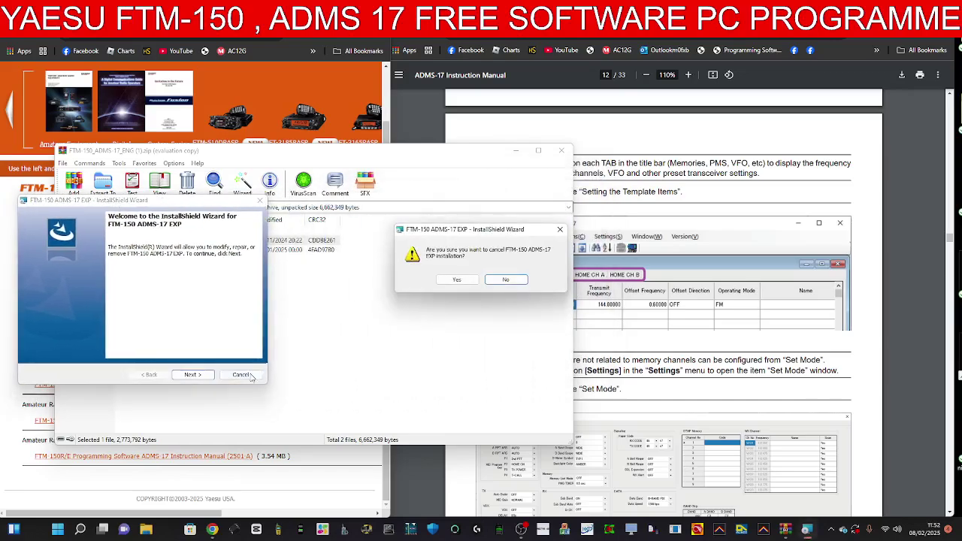
click(456, 279)
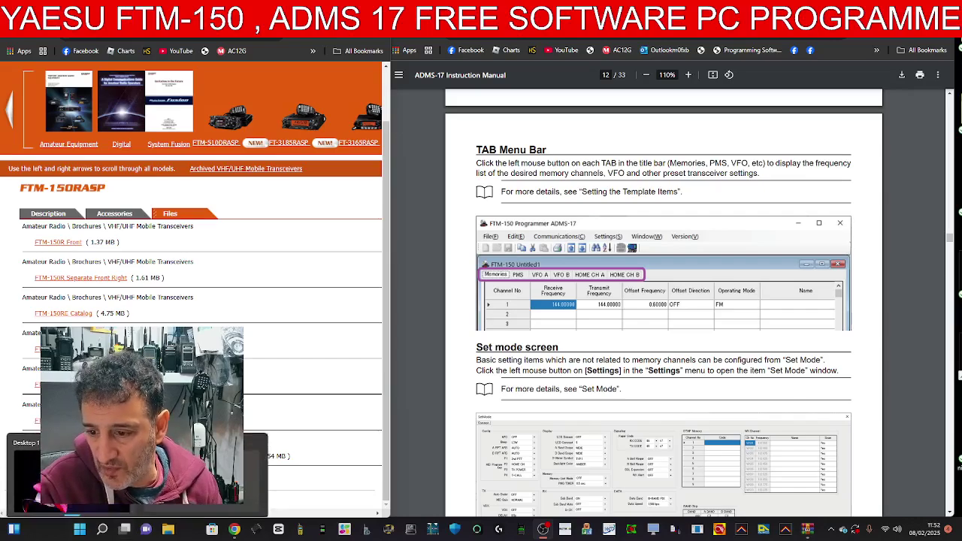
Step: Launch FTM-150 ADMS-17 EXP and place its window over the manual, repositioning the untitled memory sheet inside it
click(79, 530)
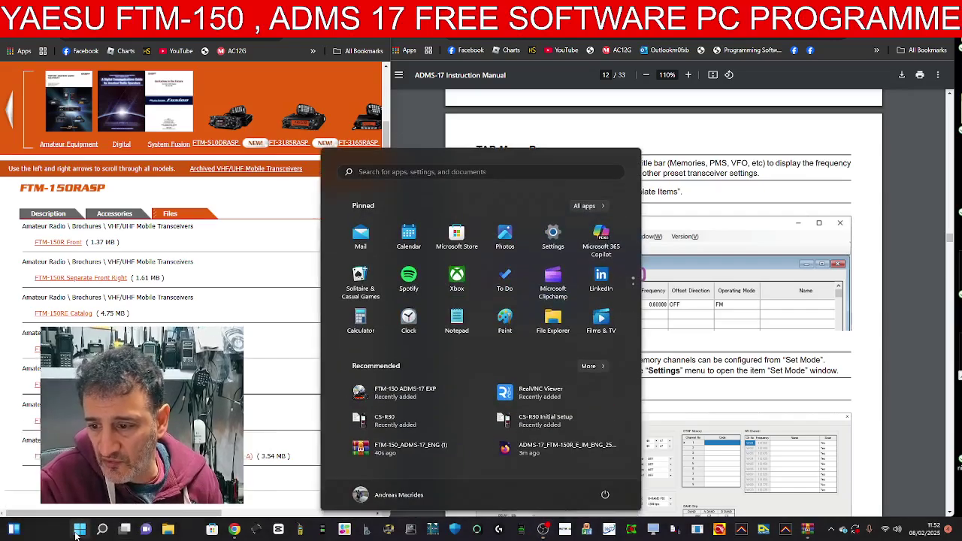
click(417, 395)
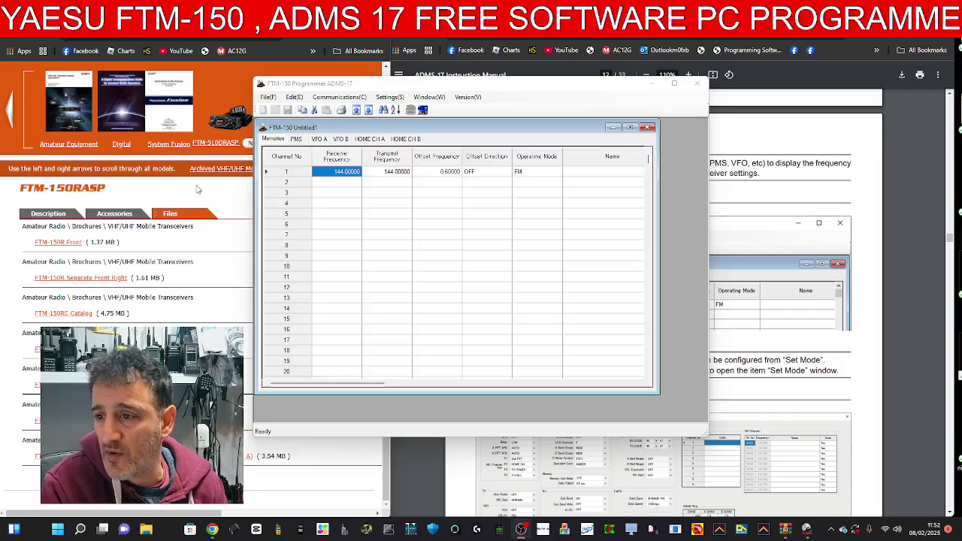
drag(506, 89, 671, 109)
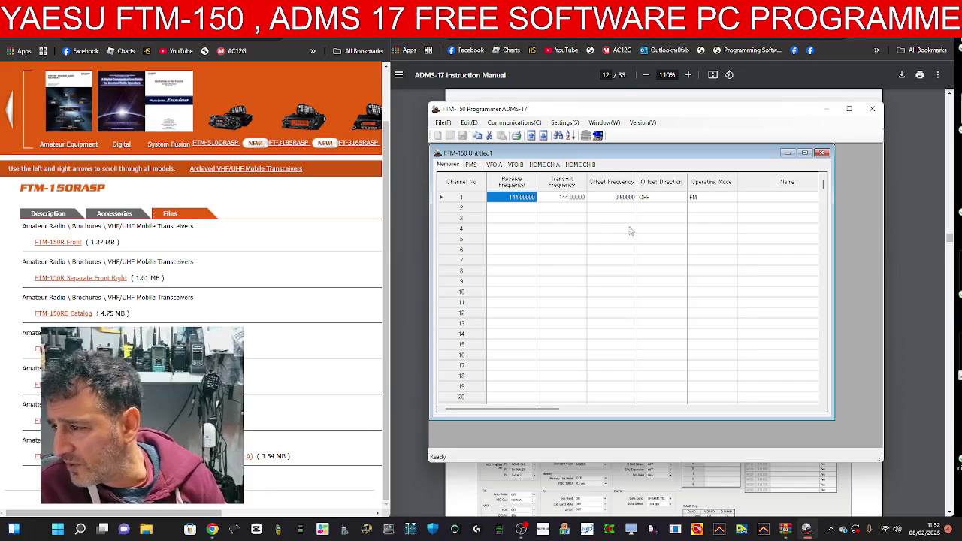
drag(658, 156, 687, 165)
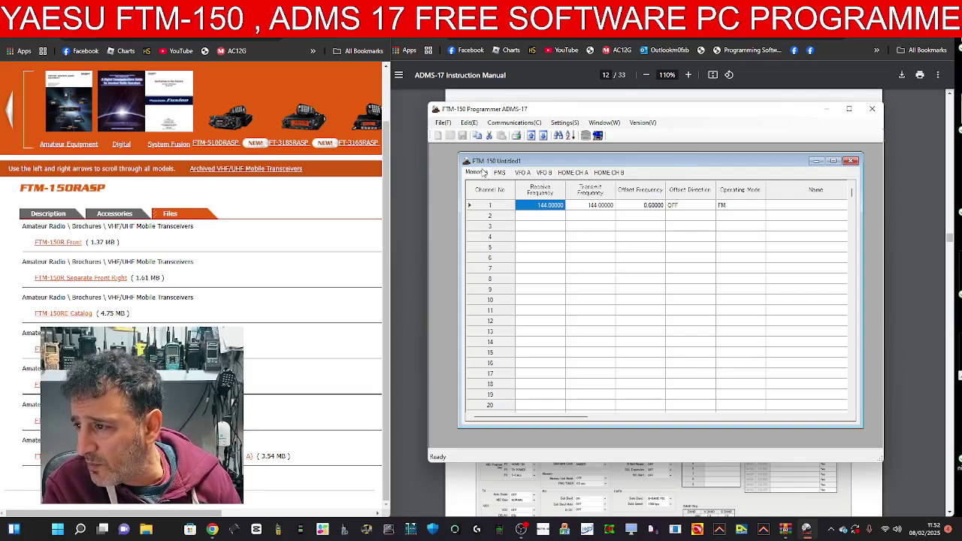
Step: Set memory channel 1's receive frequency to 430.925 and name the channel GB3FI
click(540, 207)
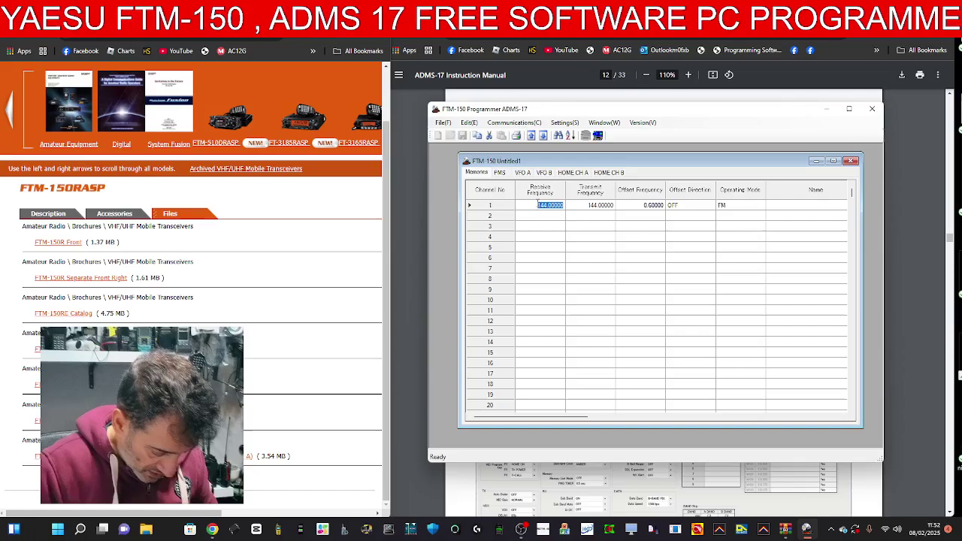
text(430.525)
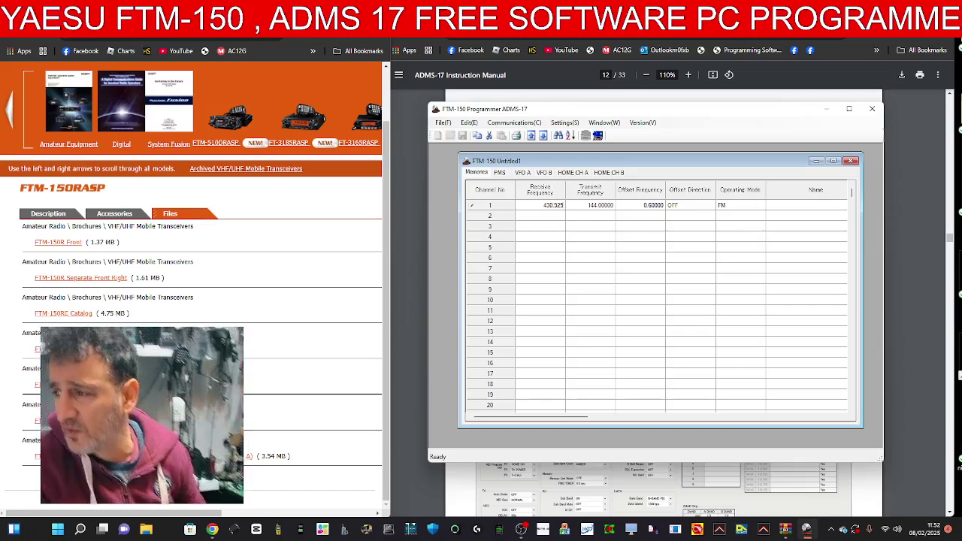
click(810, 206)
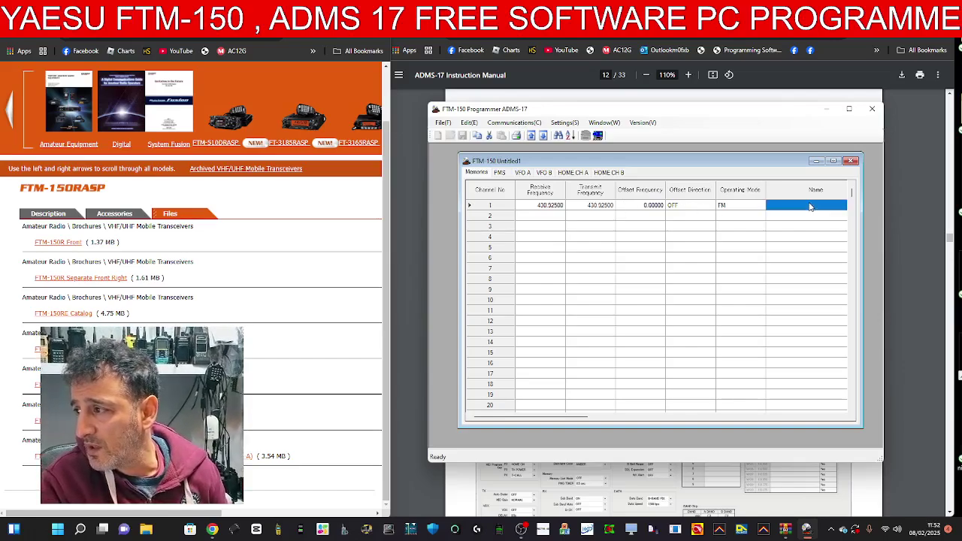
text(GB3FI)
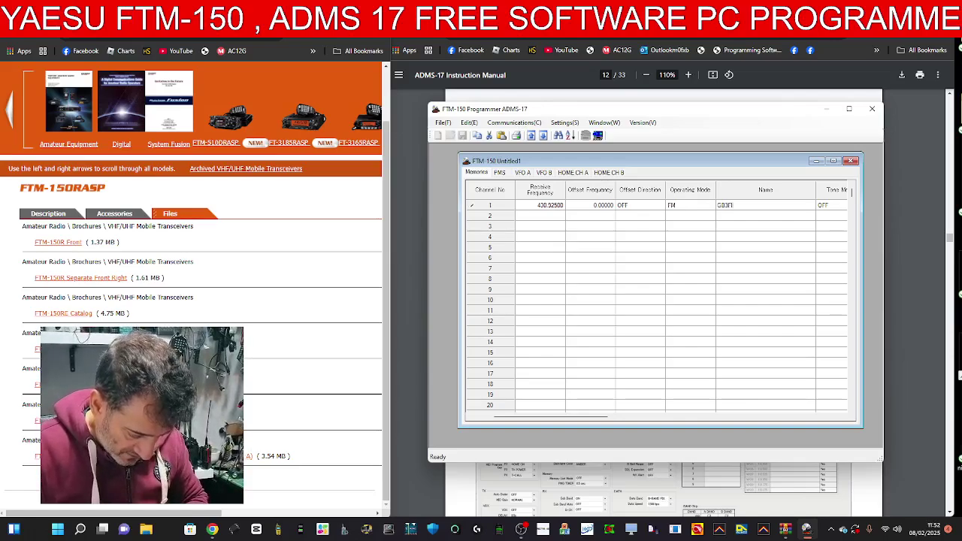
Step: Set channel 1's offset frequency to 7.6 and its offset direction to +RPT, keeping FM as the operating mode
click(609, 209)
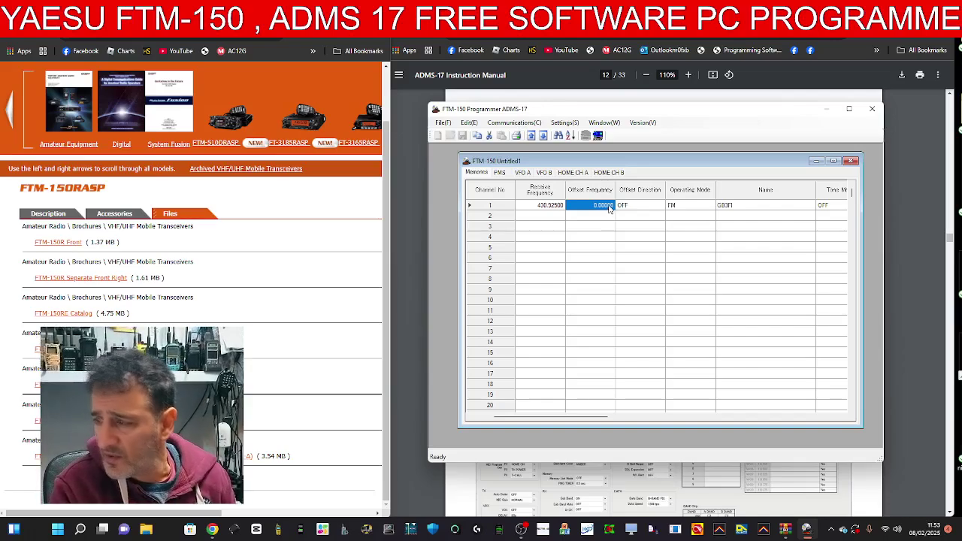
key(BackSpace)
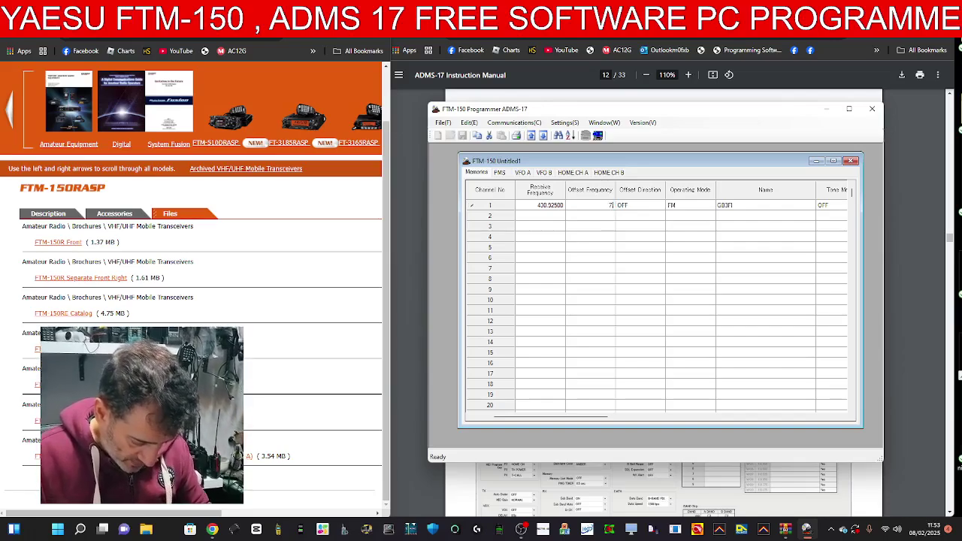
click(654, 210)
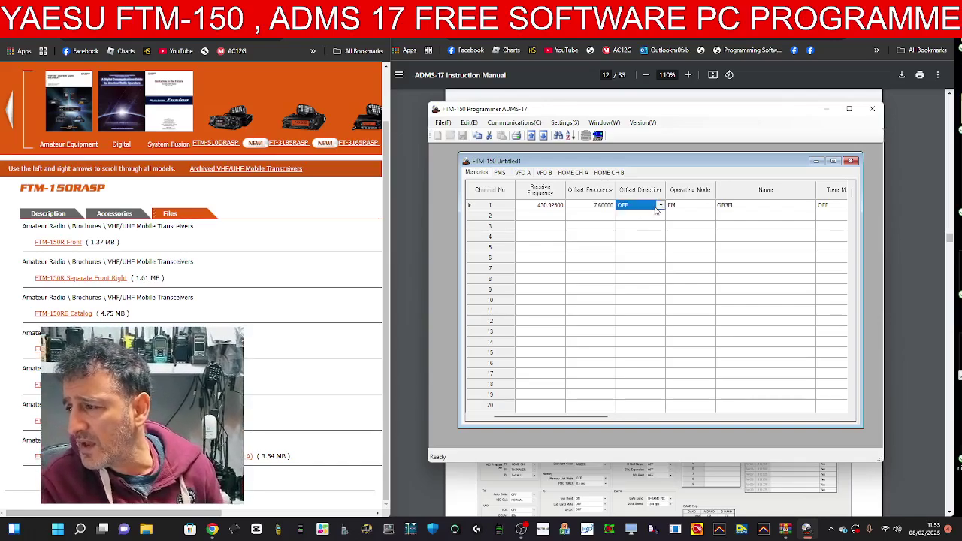
click(662, 207)
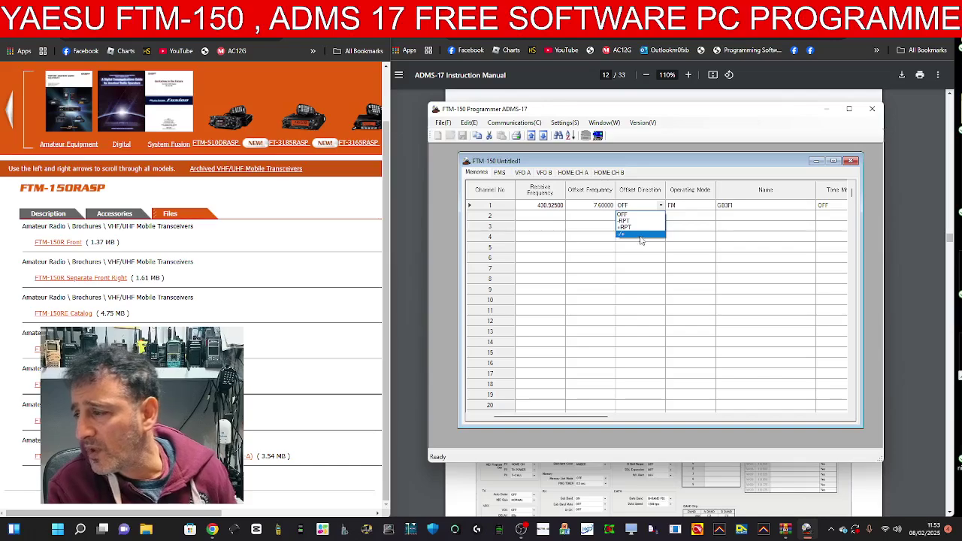
click(641, 227)
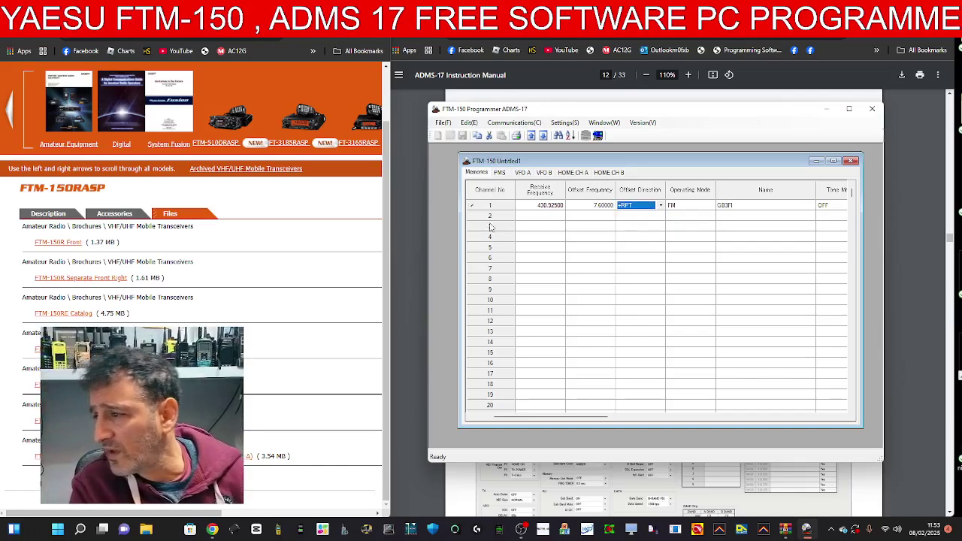
click(697, 208)
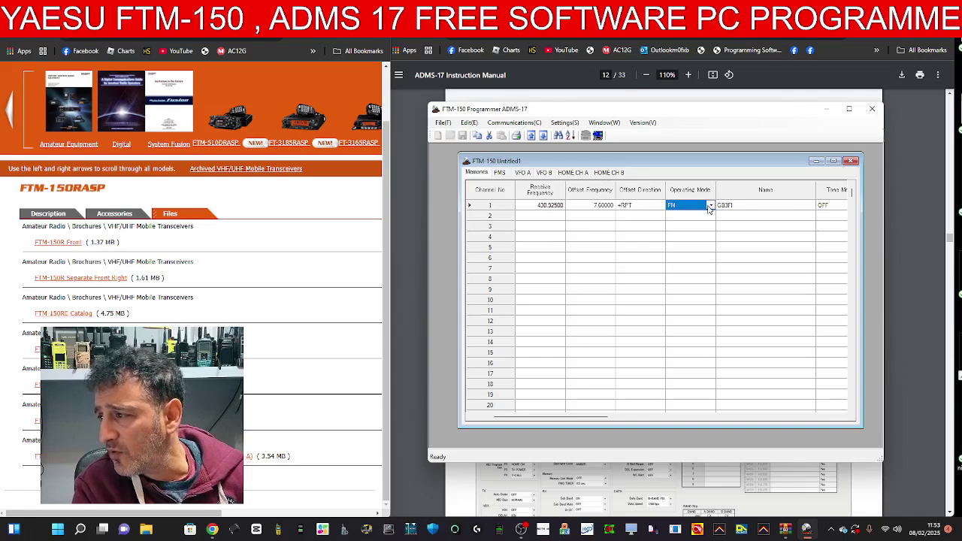
click(709, 208)
click(708, 208)
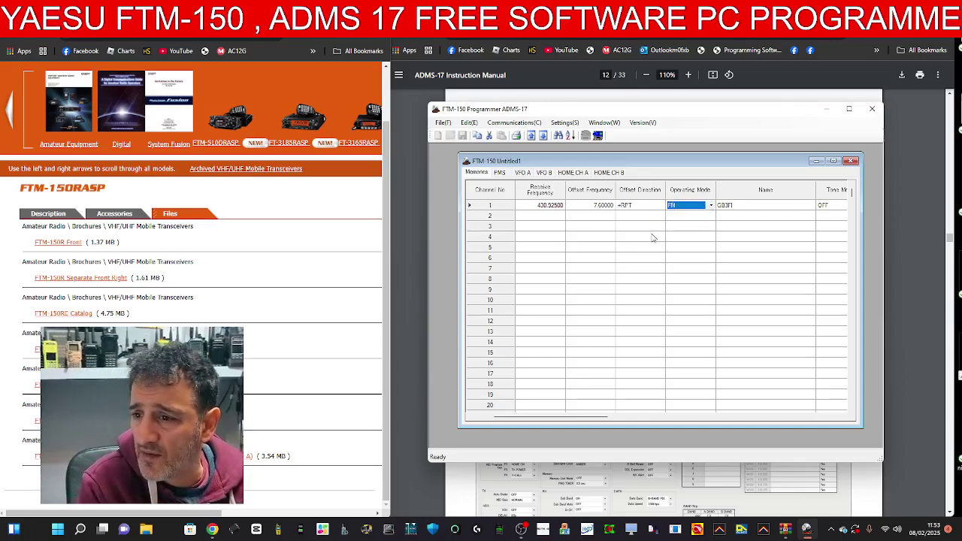
Step: Look through the PMS, VFO A, VFO B, HOME CH A and HOME CH B sheets, then return to Memories
click(499, 173)
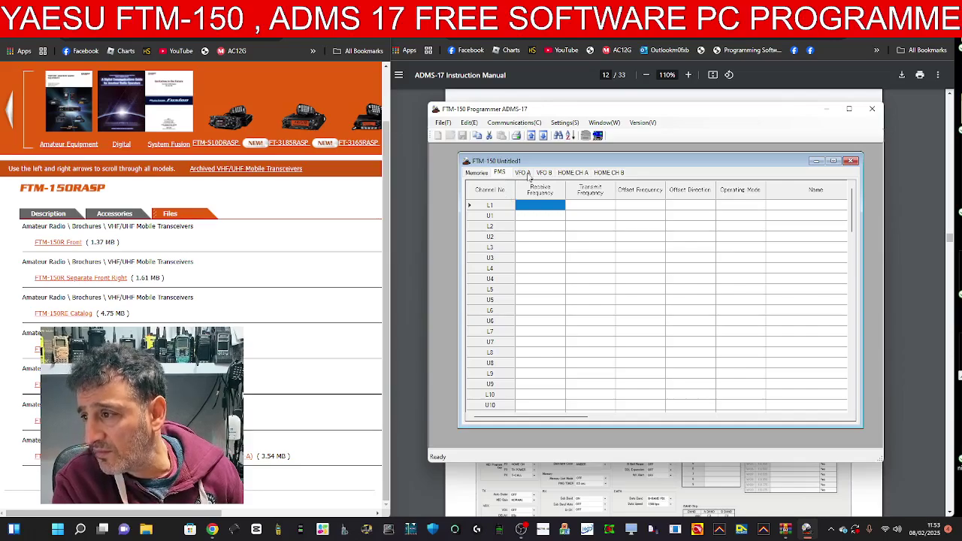
click(522, 173)
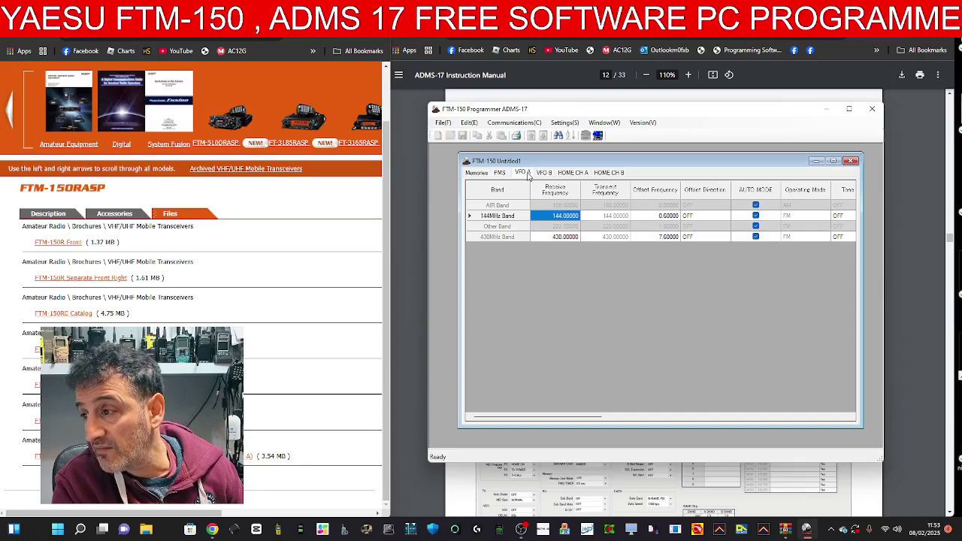
click(544, 174)
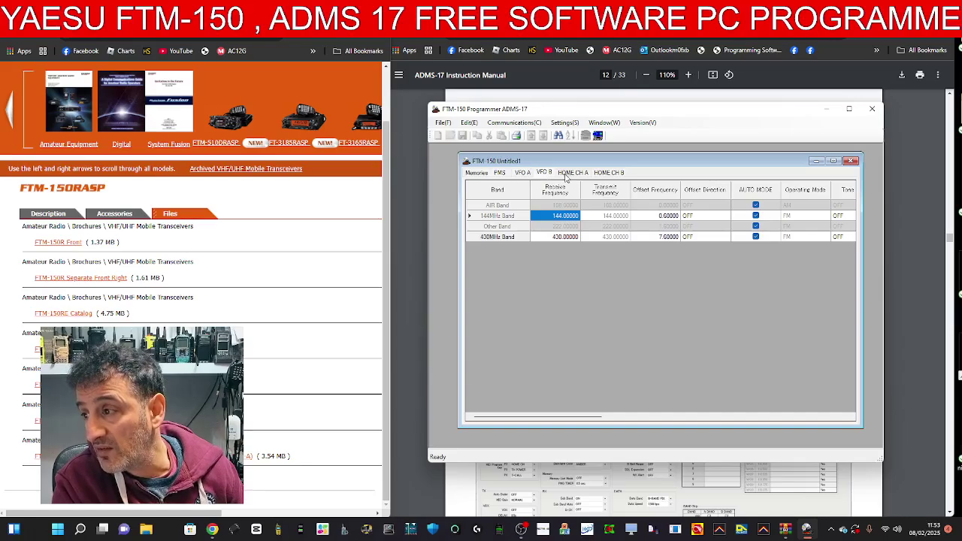
click(567, 176)
click(605, 175)
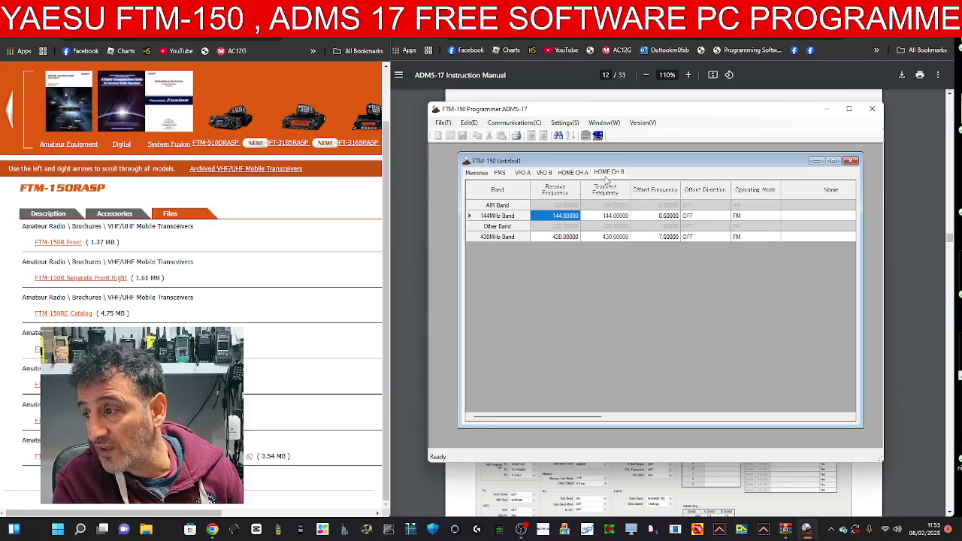
click(476, 173)
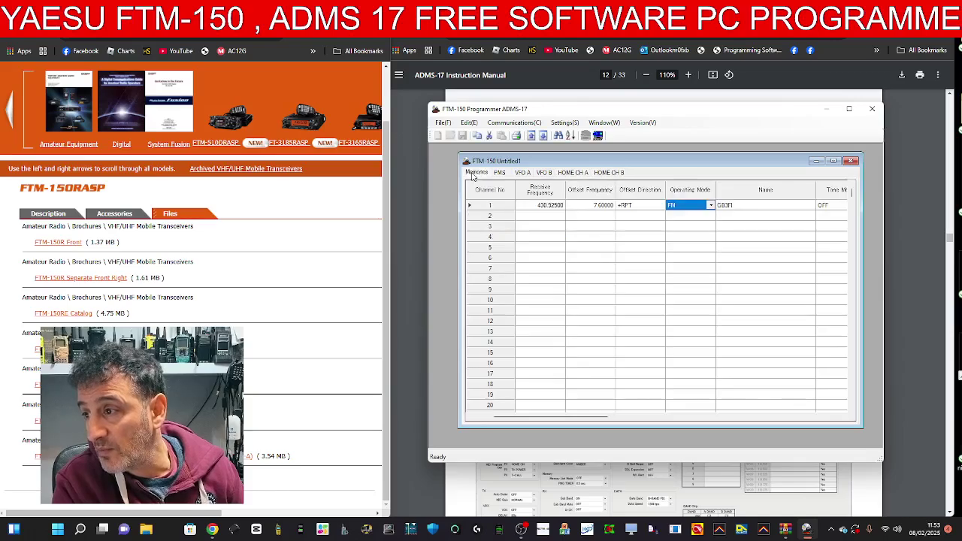
Step: Open the radio's SetMode common settings and reposition the window over the manual
click(511, 122)
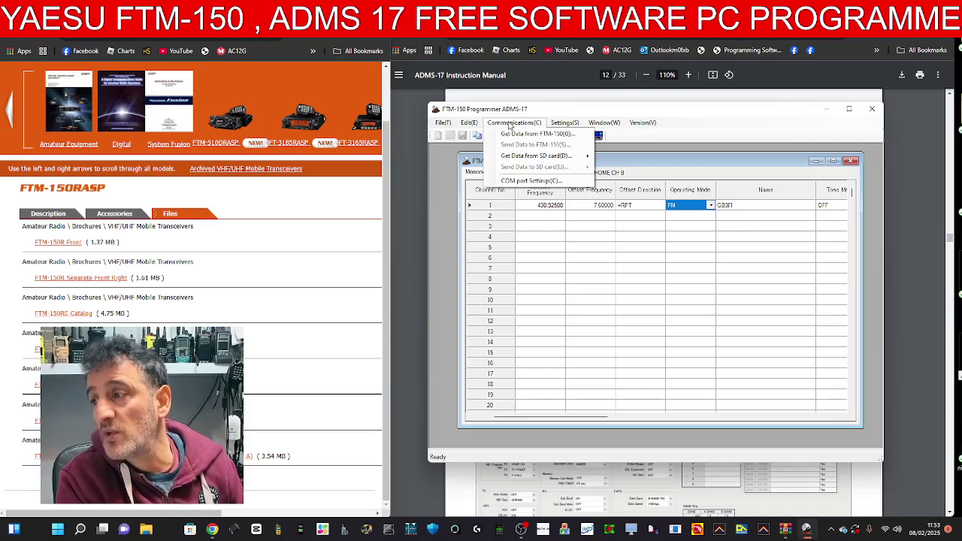
mouse_move(561, 125)
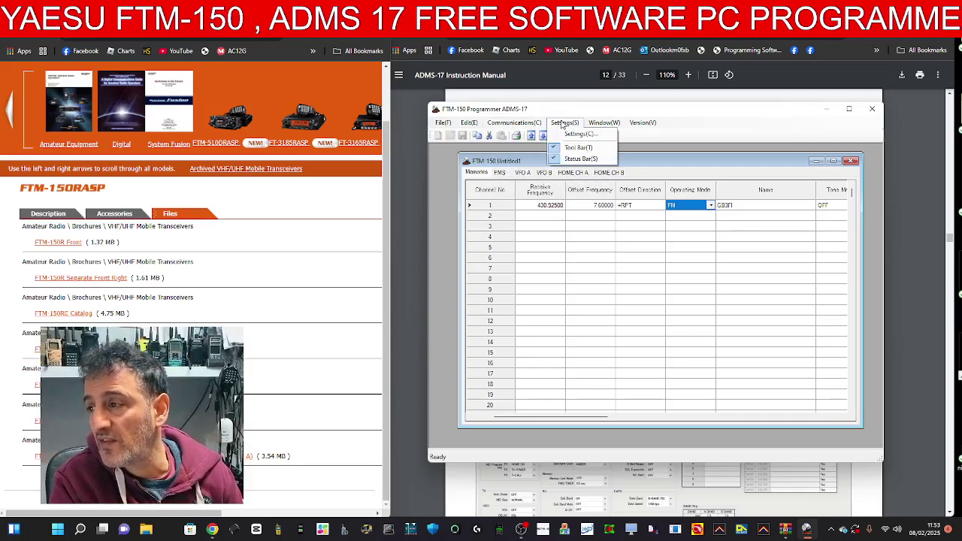
mouse_move(525, 126)
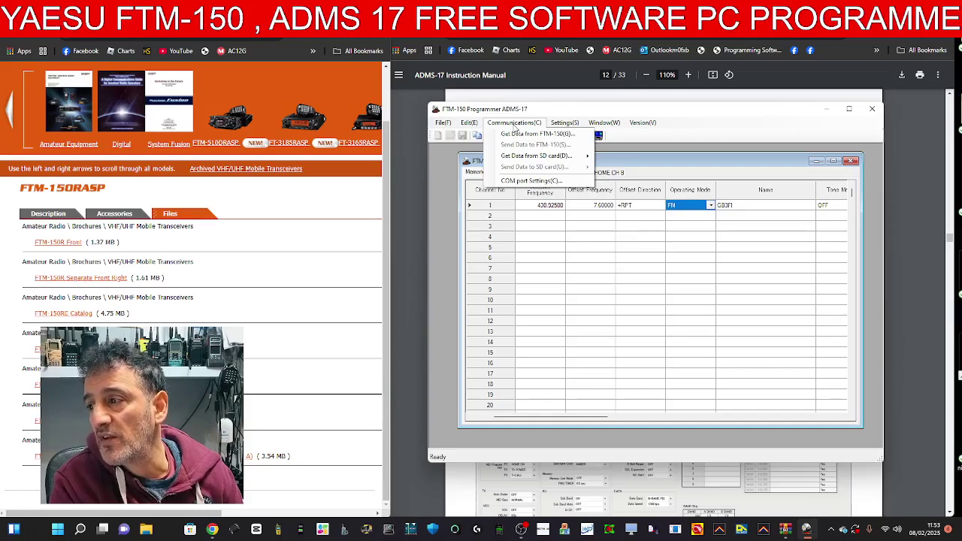
click(570, 139)
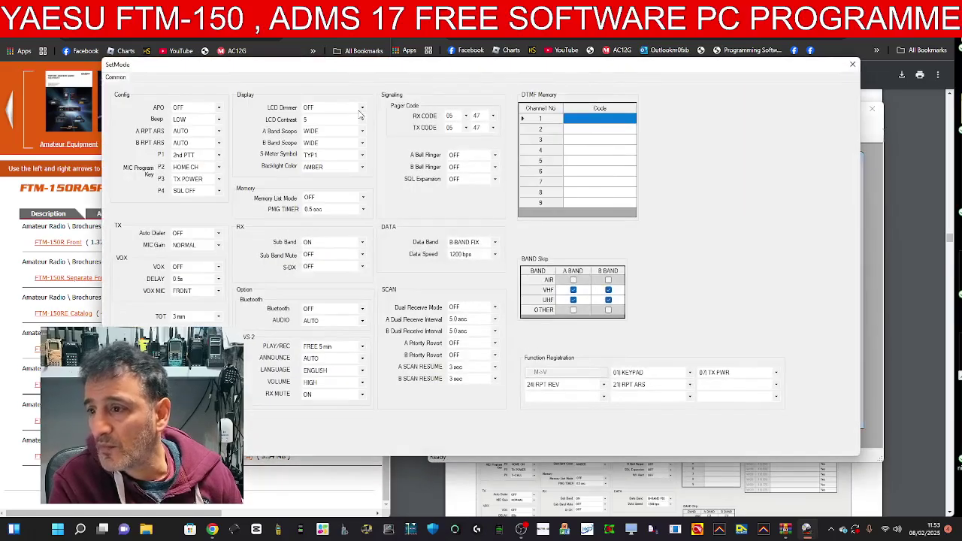
drag(597, 69, 650, 93)
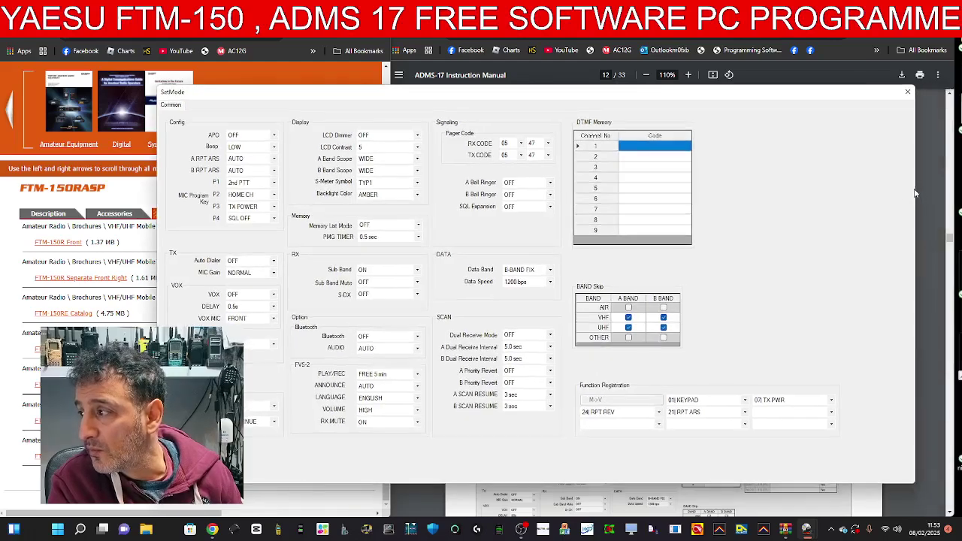
click(123, 263)
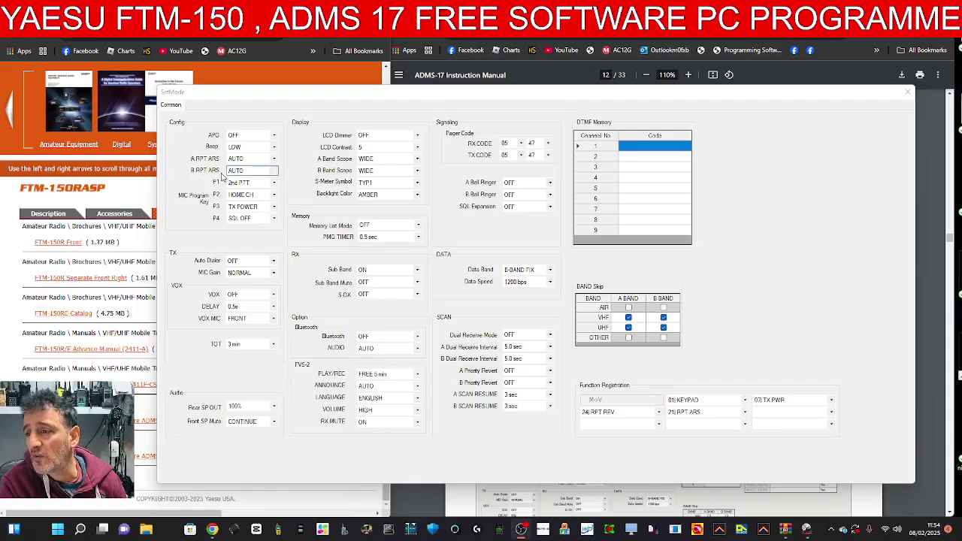
Step: Look through the available functions for microphone program keys P3, P2 and P1, keeping their current assignments
click(273, 206)
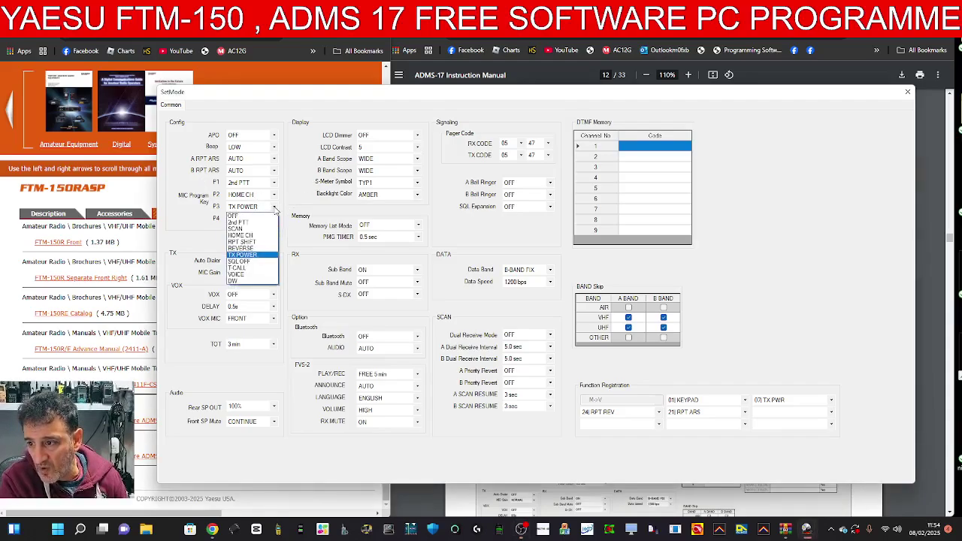
click(274, 208)
click(274, 195)
click(275, 195)
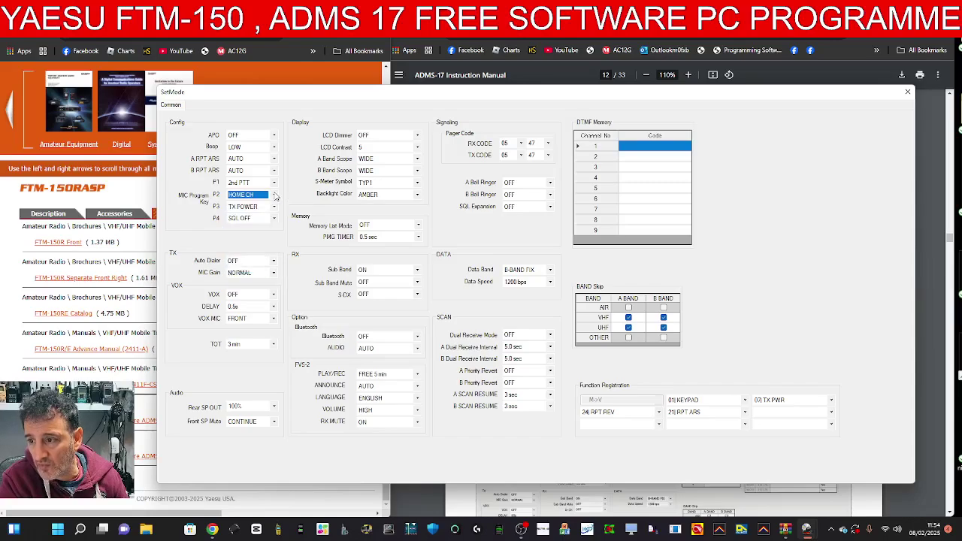
click(274, 183)
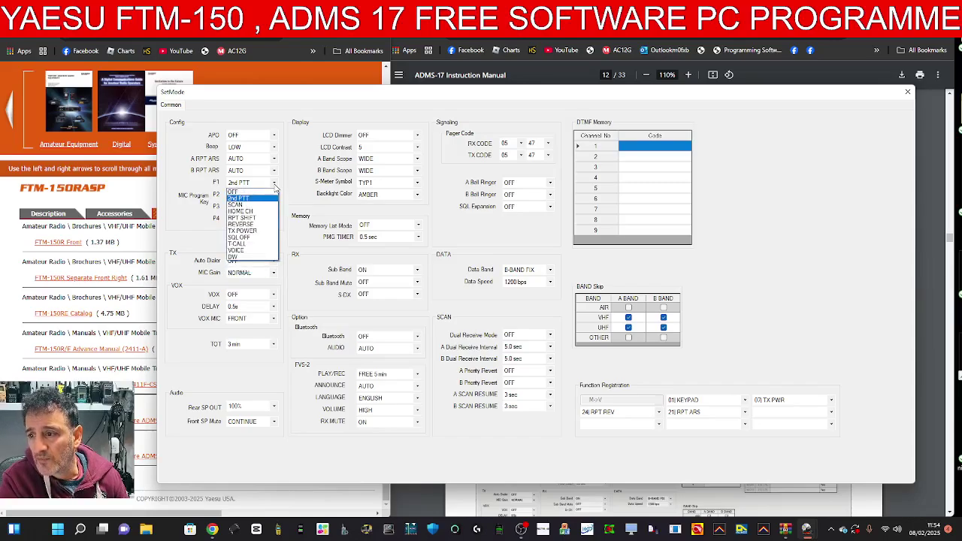
click(274, 185)
key(shift+Tab)
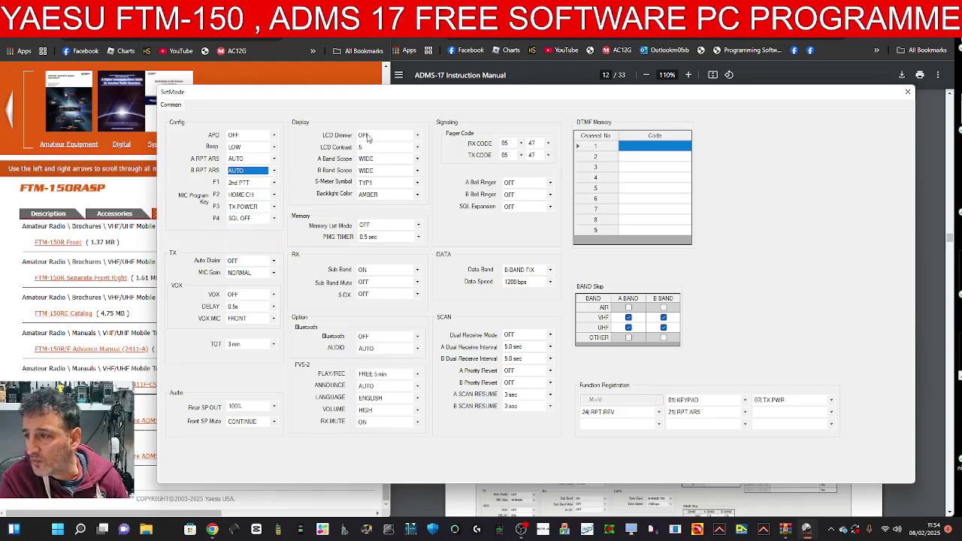
Step: Examine the LCD Dimmer and A Band Scope choices in the Display settings
click(417, 136)
click(413, 144)
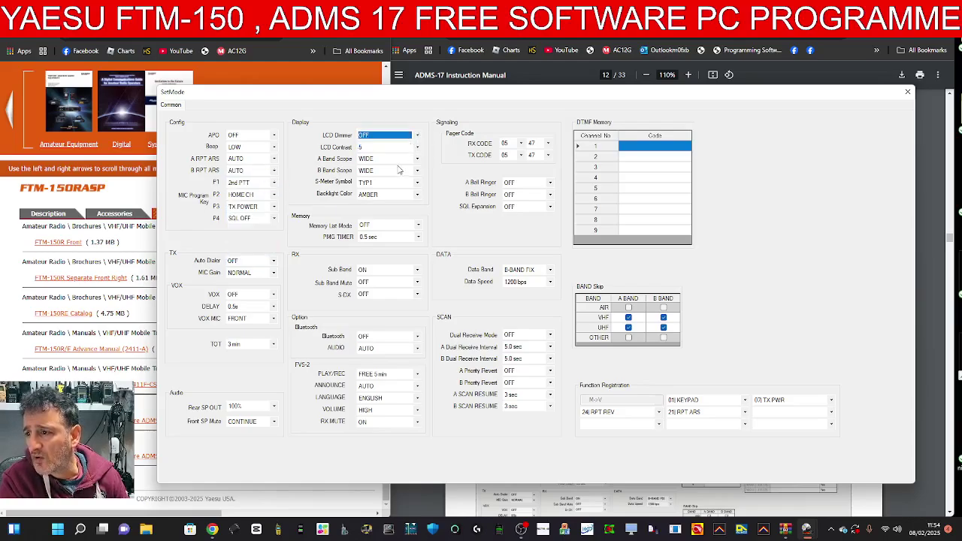
click(417, 159)
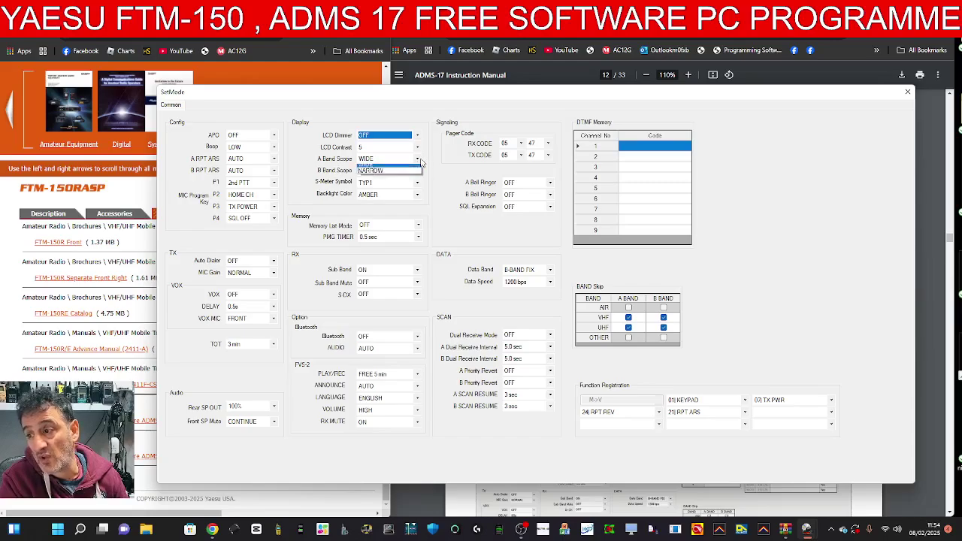
click(413, 170)
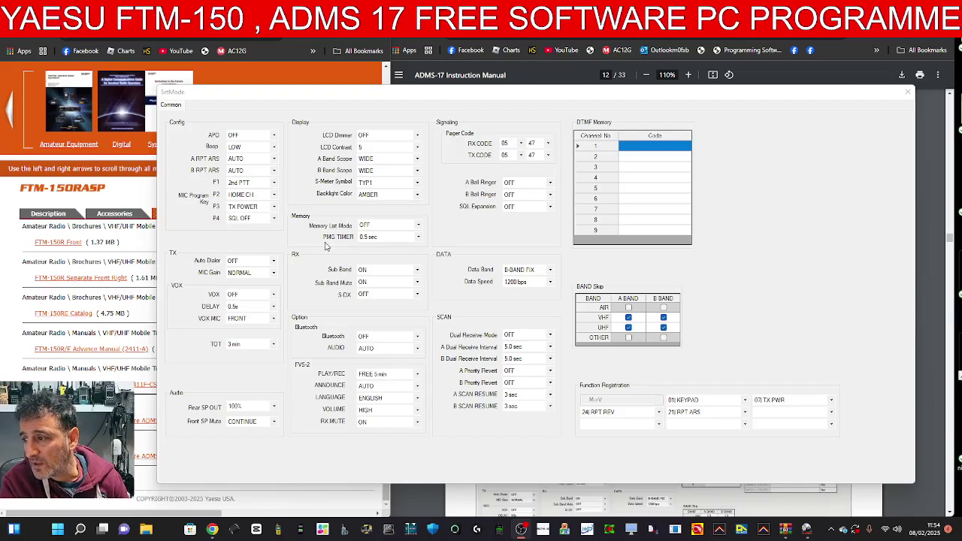
Step: Examine the Data Band choices in the DATA settings, then close the SetMode window
click(550, 271)
click(550, 272)
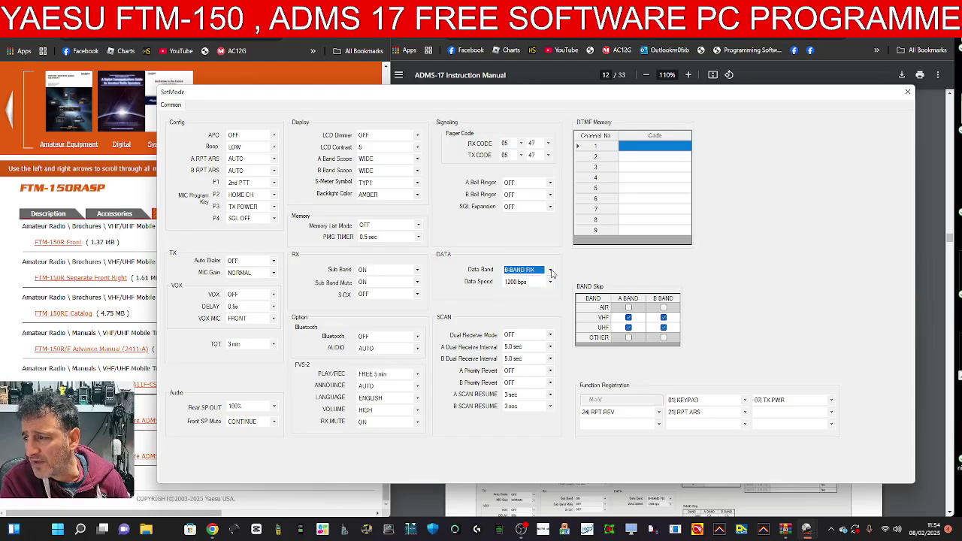
click(551, 272)
click(552, 272)
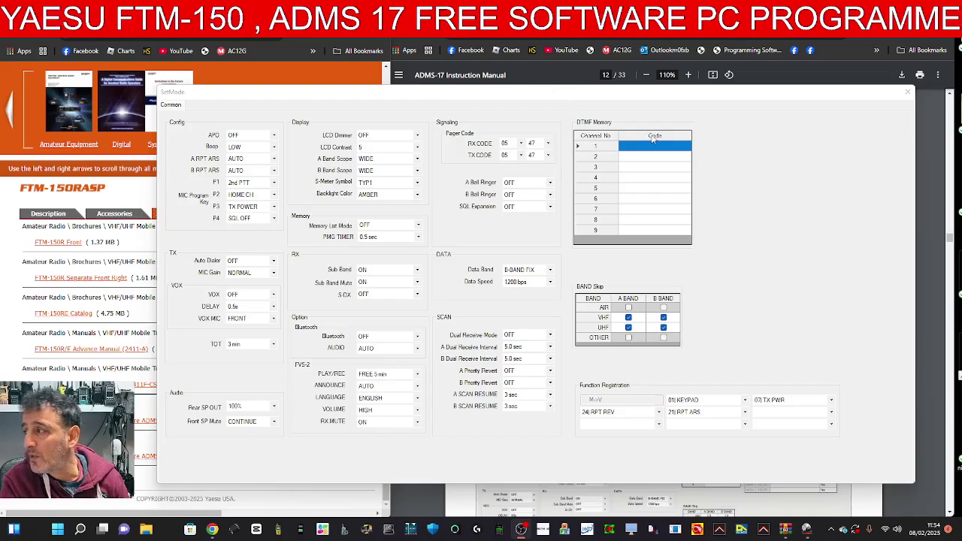
click(908, 93)
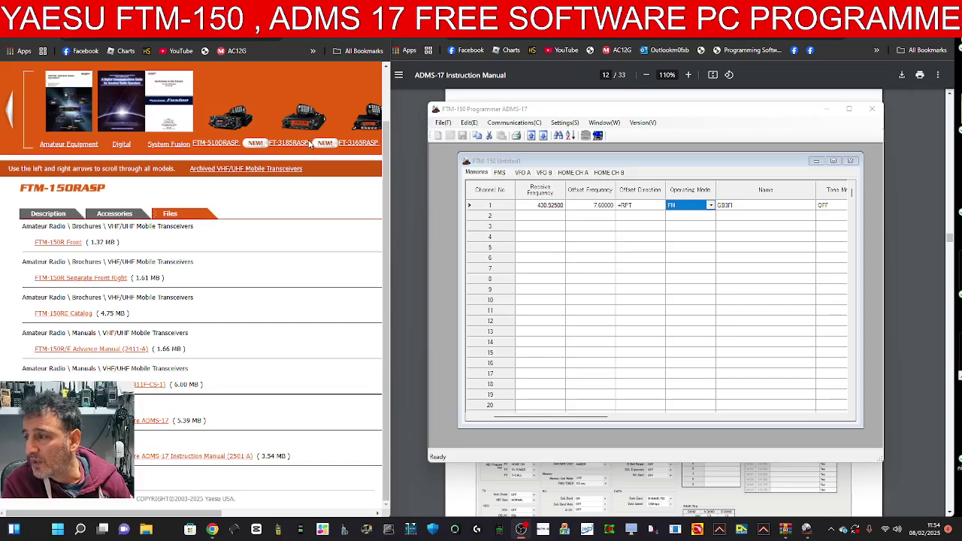
Step: Open the CSV export of the channel data to view its save options, then cancel the export
click(514, 123)
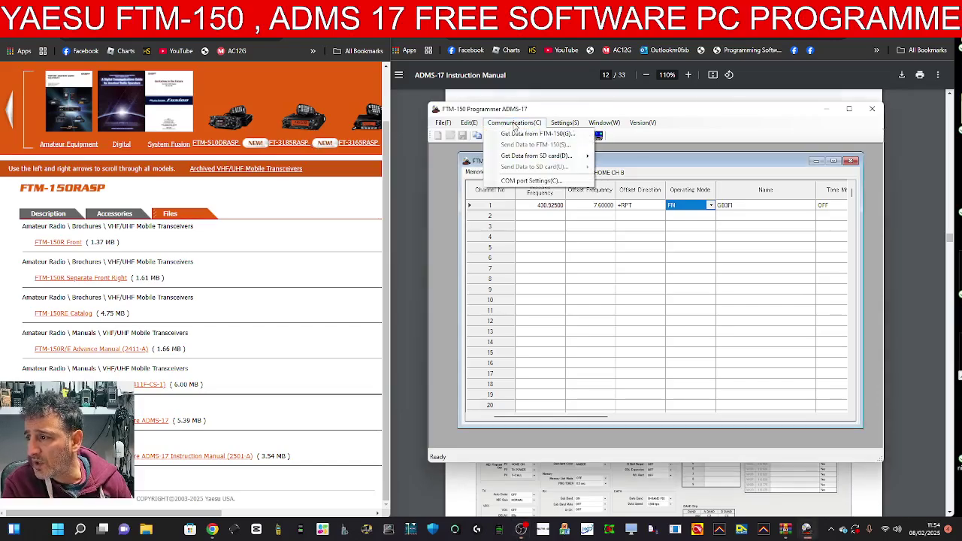
click(514, 124)
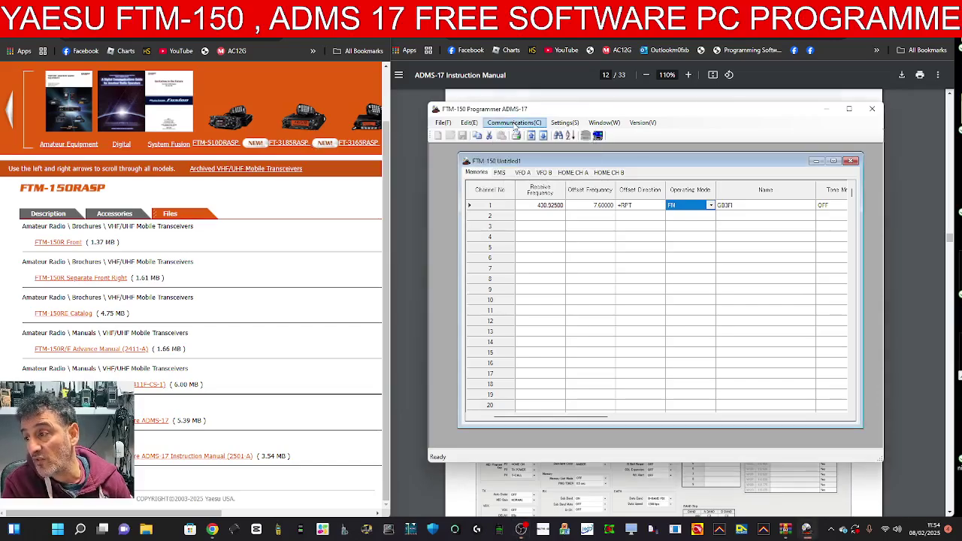
click(565, 123)
mouse_move(609, 126)
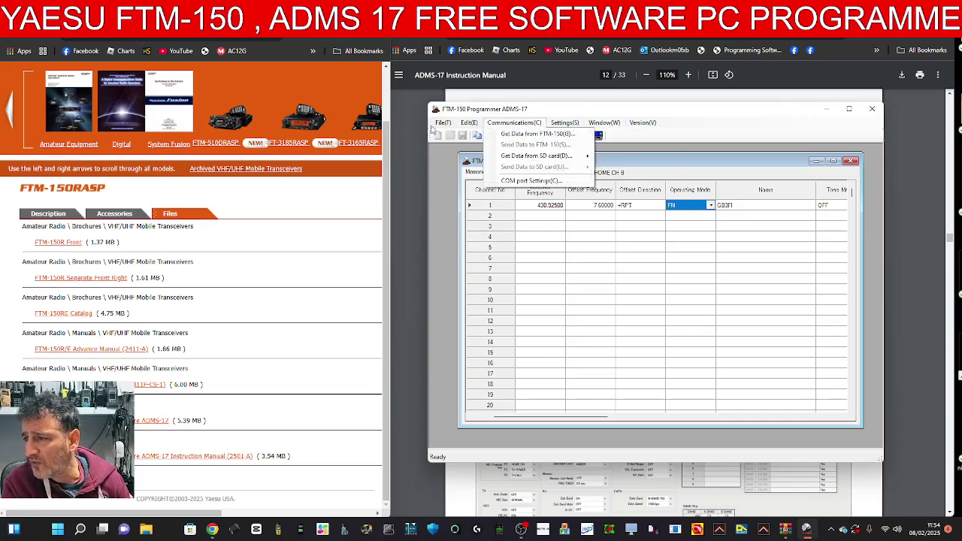
mouse_move(449, 128)
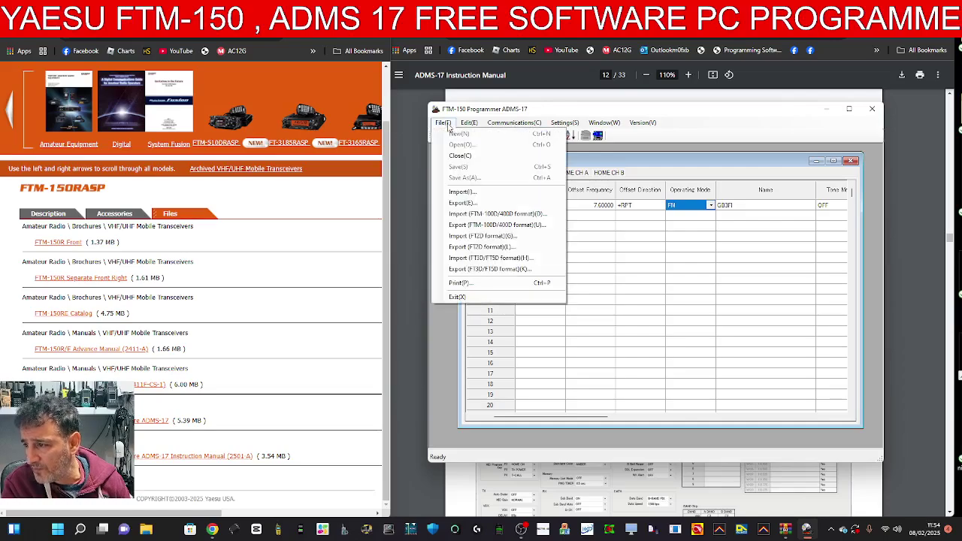
click(474, 205)
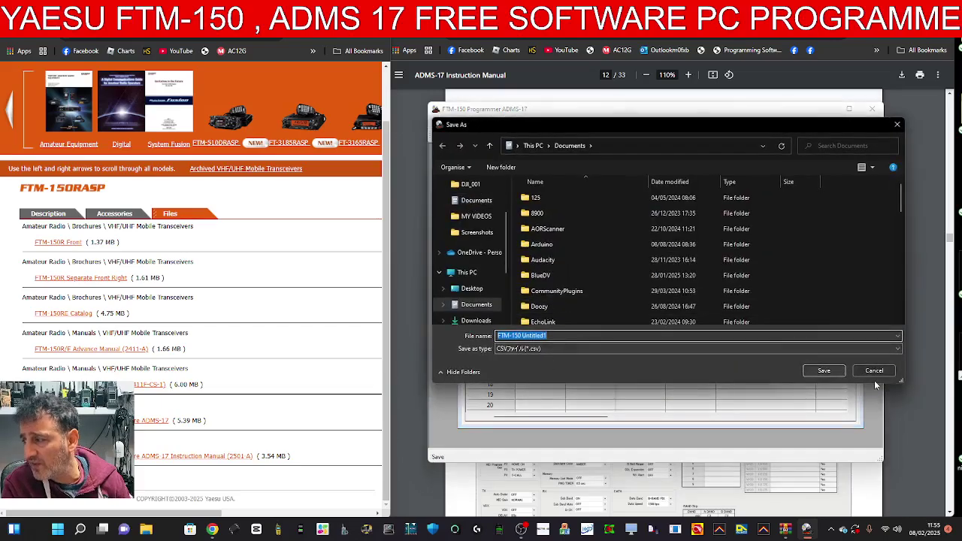
click(874, 370)
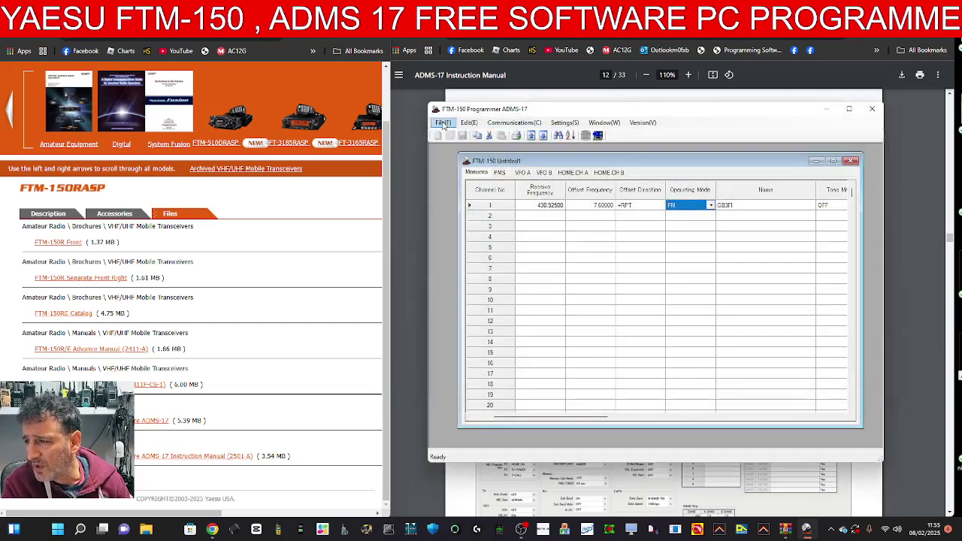
Step: Open the file selection for getting SETUP data from the SD card, then dismiss it
click(443, 123)
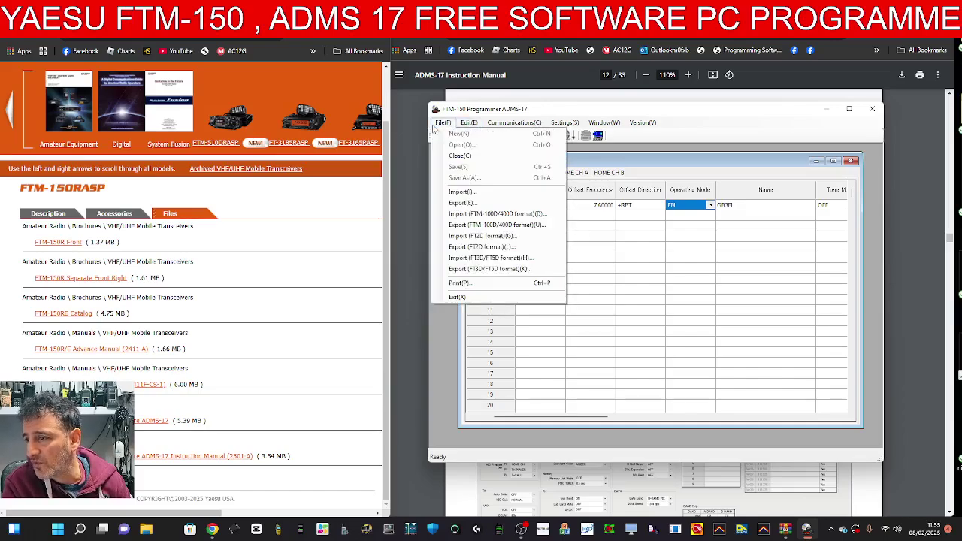
mouse_move(464, 126)
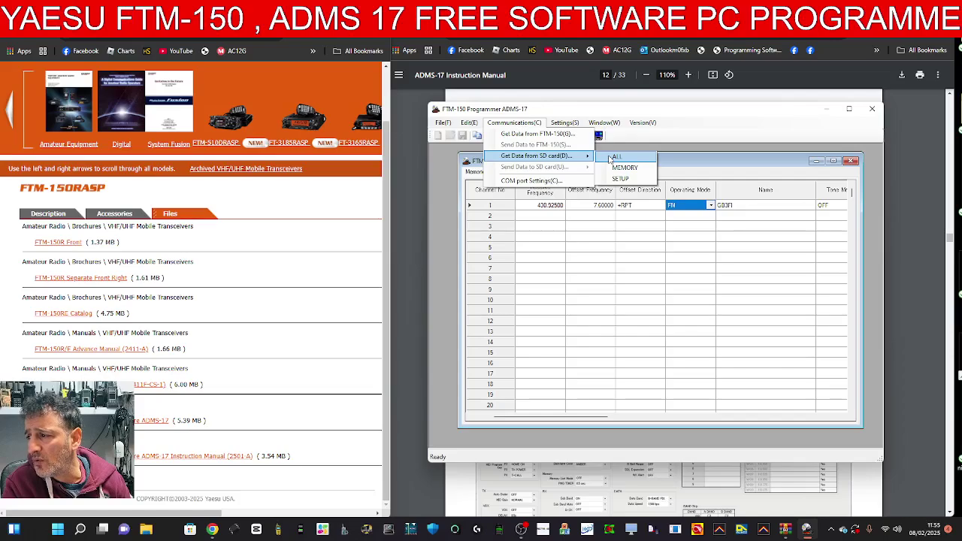
click(620, 179)
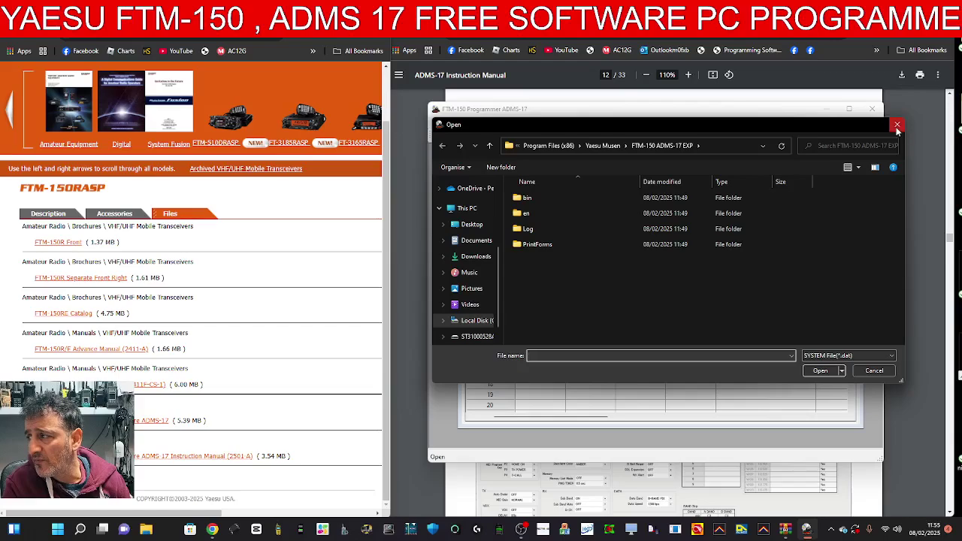
click(896, 125)
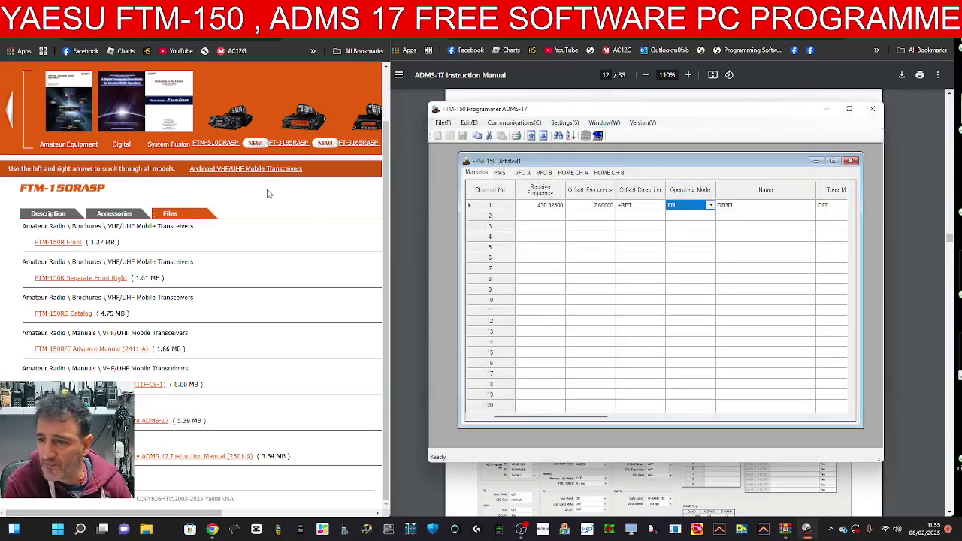
click(110, 274)
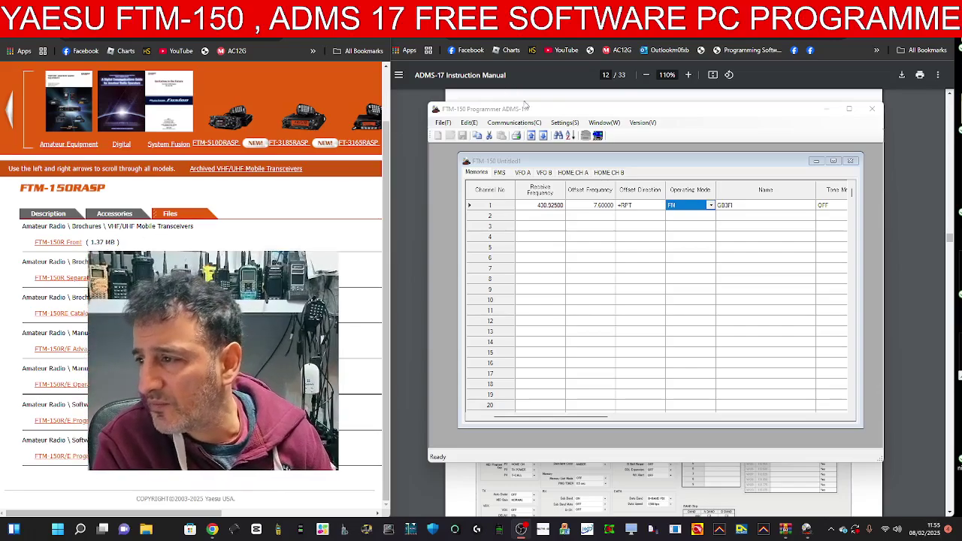
click(443, 122)
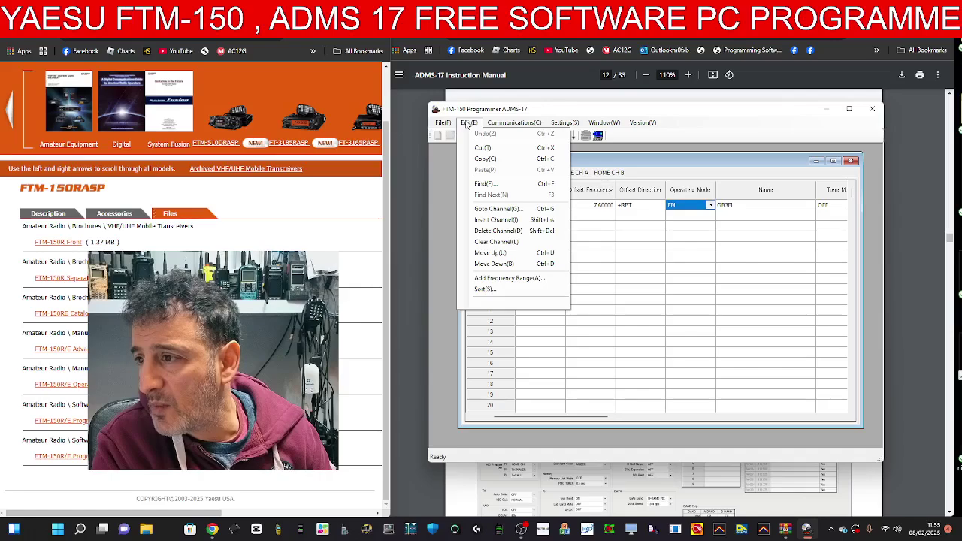
click(324, 135)
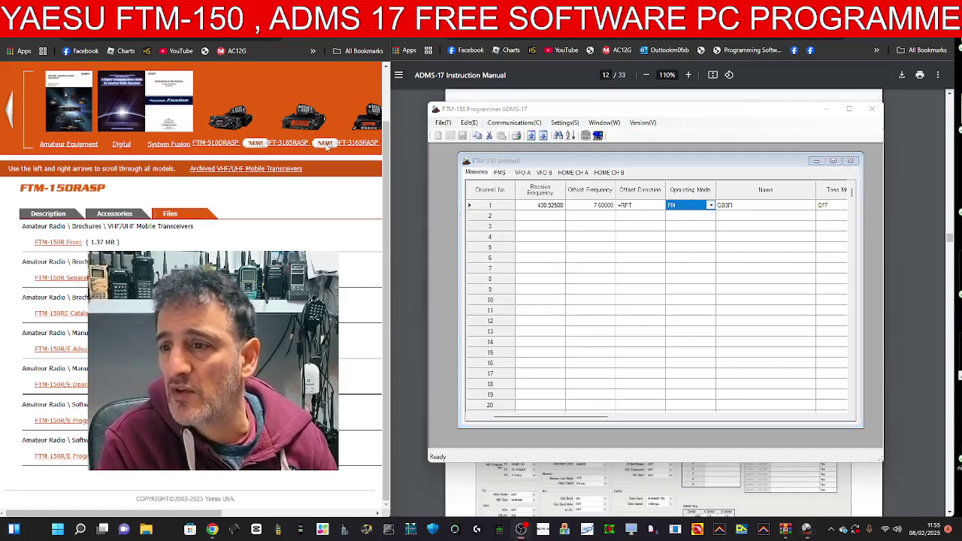